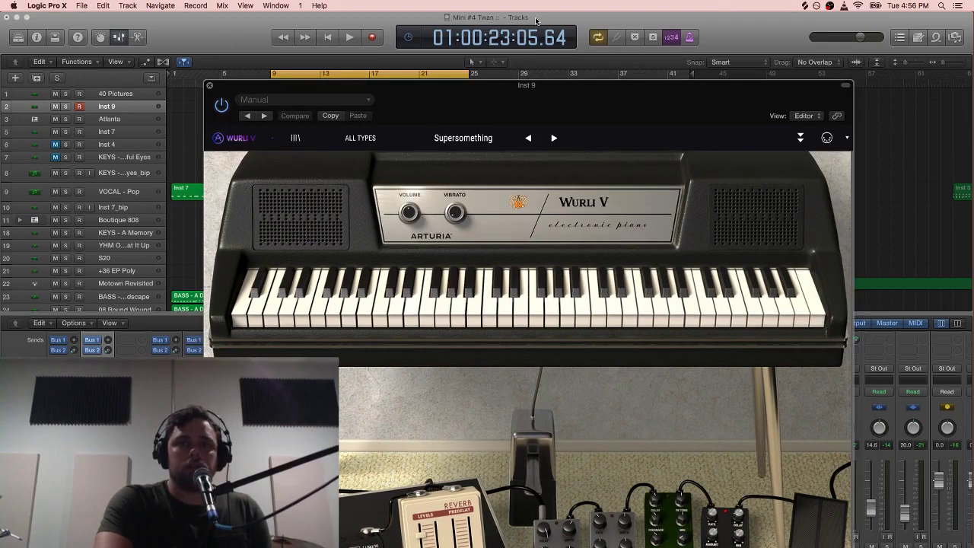
Play back the song's cycled section starting at bar 9 and stop it, with the Wurli V window raised
{"action": "key", "text": "space"}
{"action": "left_click_drag", "start_coordinate": [530, 105], "coordinate": [536, 32]}
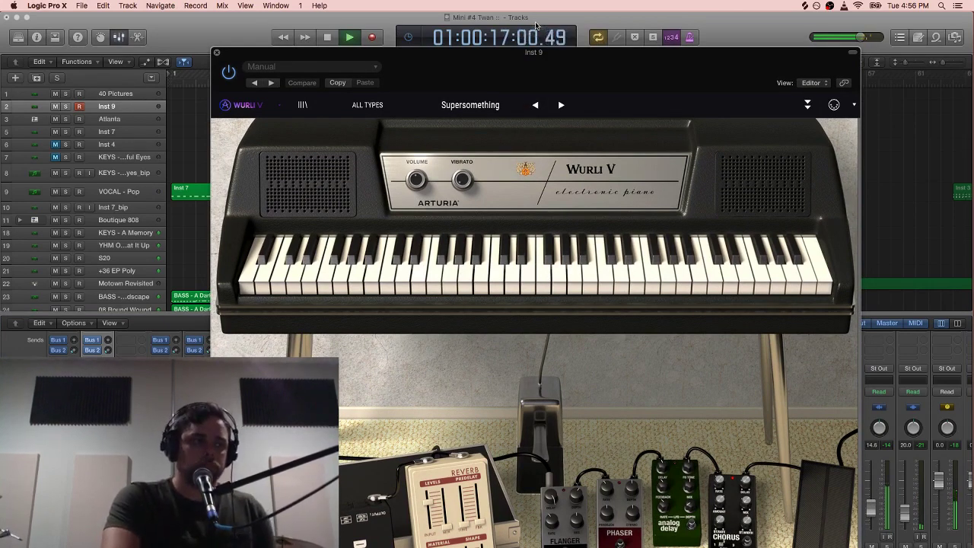
{"action": "key", "text": "space"}
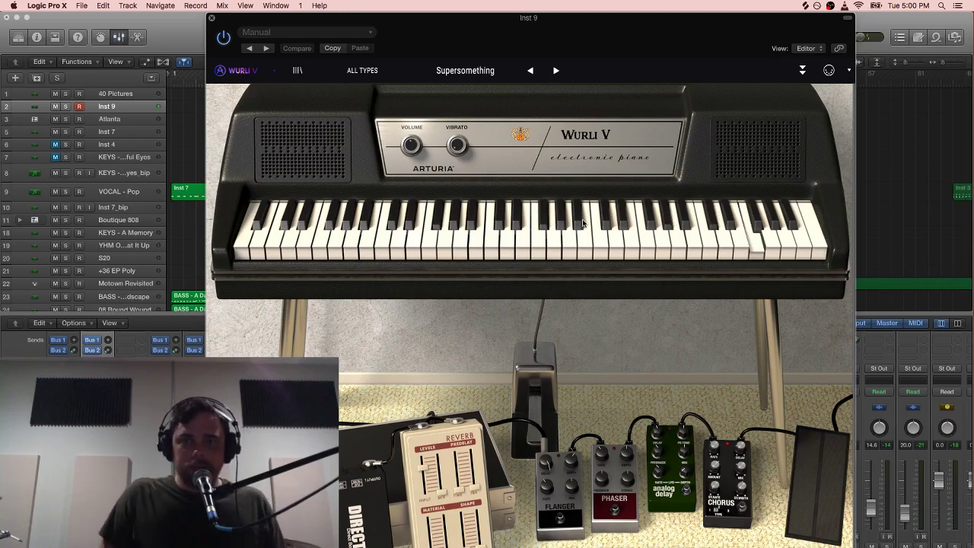
Switch the transport display from time to bars and beats with tempo, key and time signature
{"action": "left_click_drag", "start_coordinate": [659, 23], "coordinate": [661, 100]}
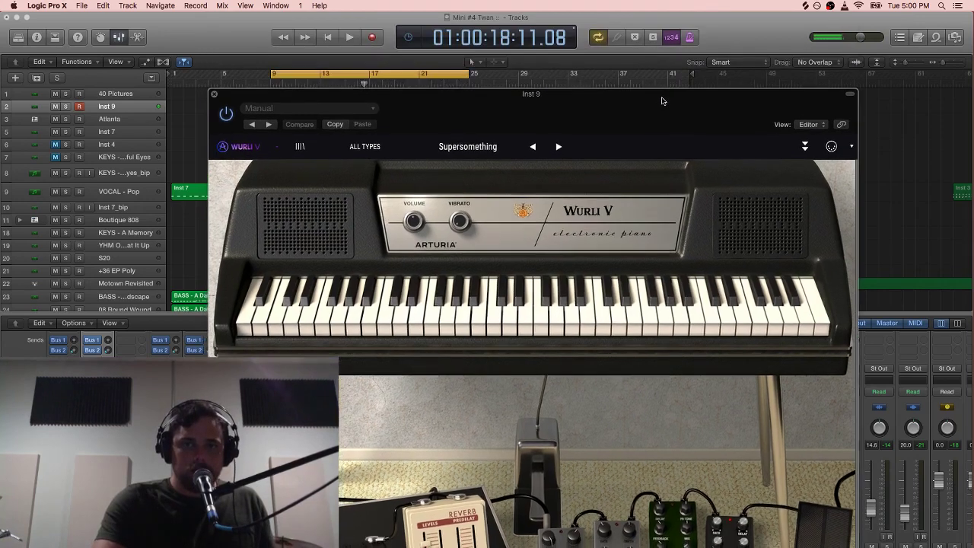
{"action": "left_click", "coordinate": [408, 36]}
{"action": "left_click", "coordinate": [433, 16]}
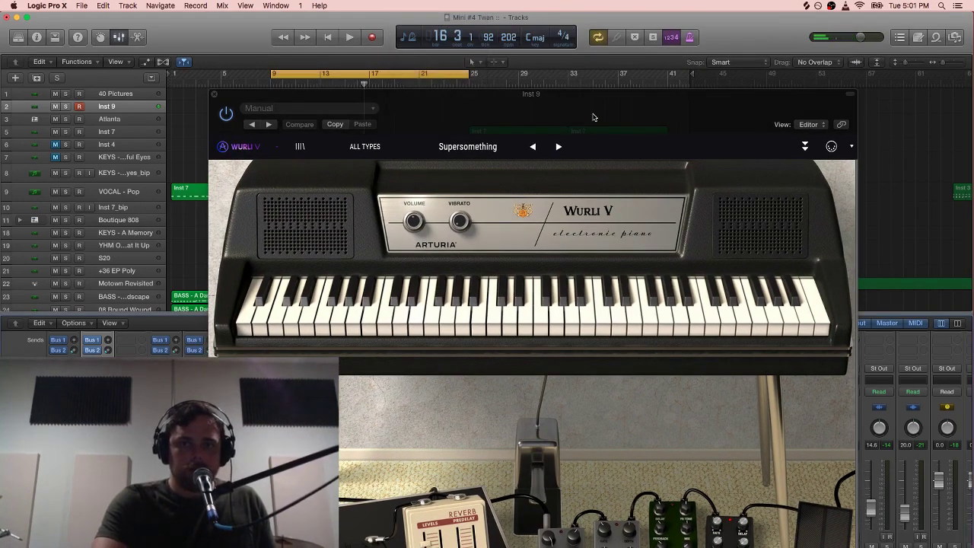
{"action": "left_click_drag", "start_coordinate": [591, 114], "coordinate": [594, 101]}
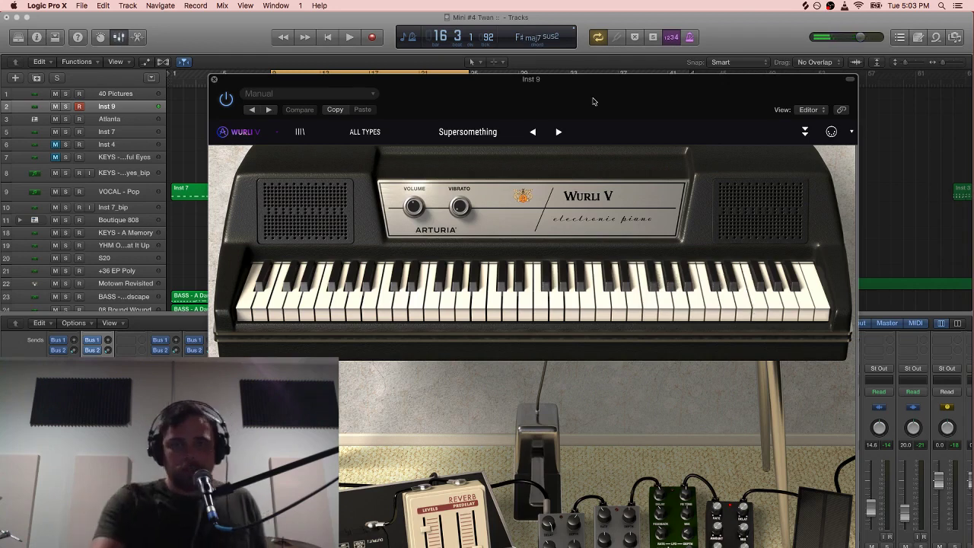
Lower the Wurli V window to uncover the upper tracks while playing back the section cycled from bar 9
{"action": "left_click_drag", "start_coordinate": [593, 101], "coordinate": [590, 167]}
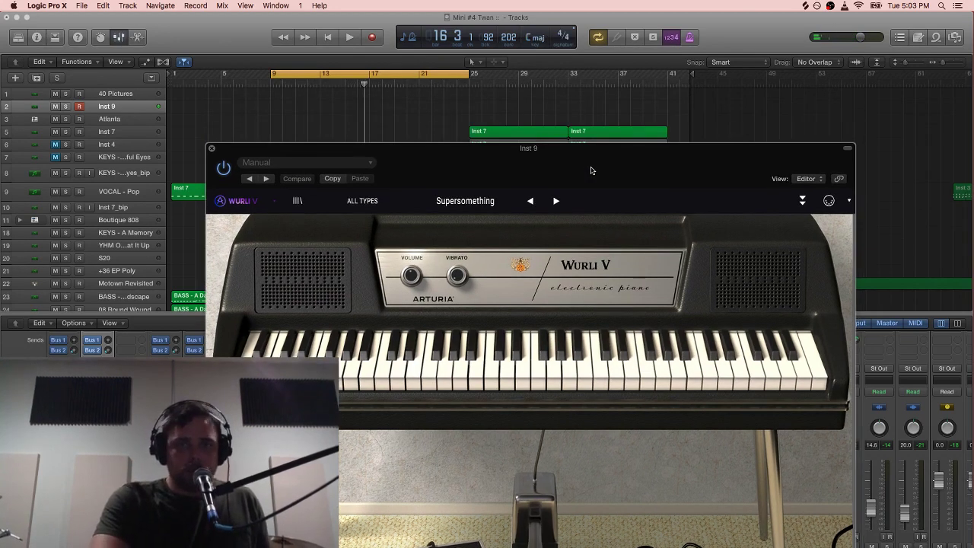
{"action": "key", "text": "space"}
{"action": "left_click_drag", "start_coordinate": [583, 158], "coordinate": [585, 185]}
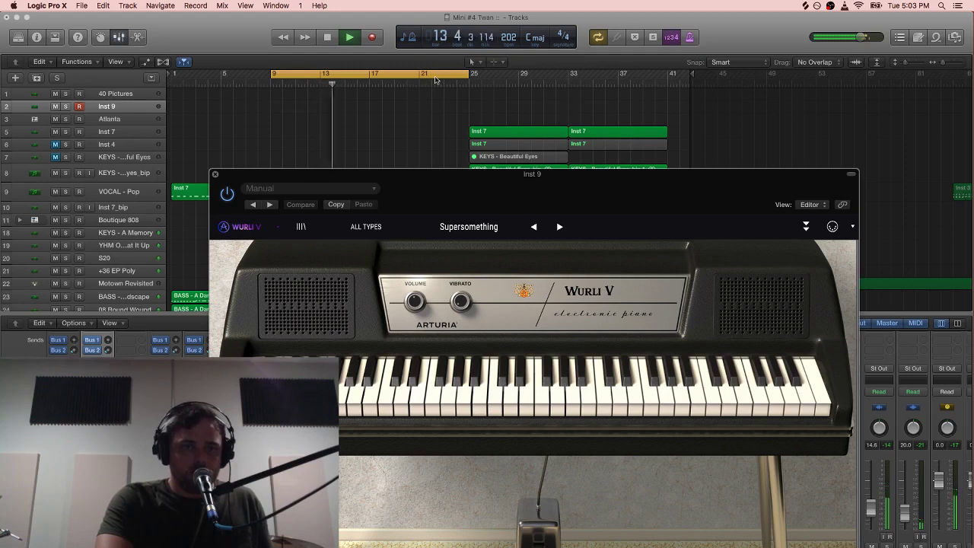
{"action": "key", "text": "space"}
Move the cycle range to start at bar 25 and play it back with the Inst 7 track (track 5) soloed
{"action": "left_click_drag", "start_coordinate": [435, 79], "coordinate": [618, 97]}
{"action": "key", "text": "space"}
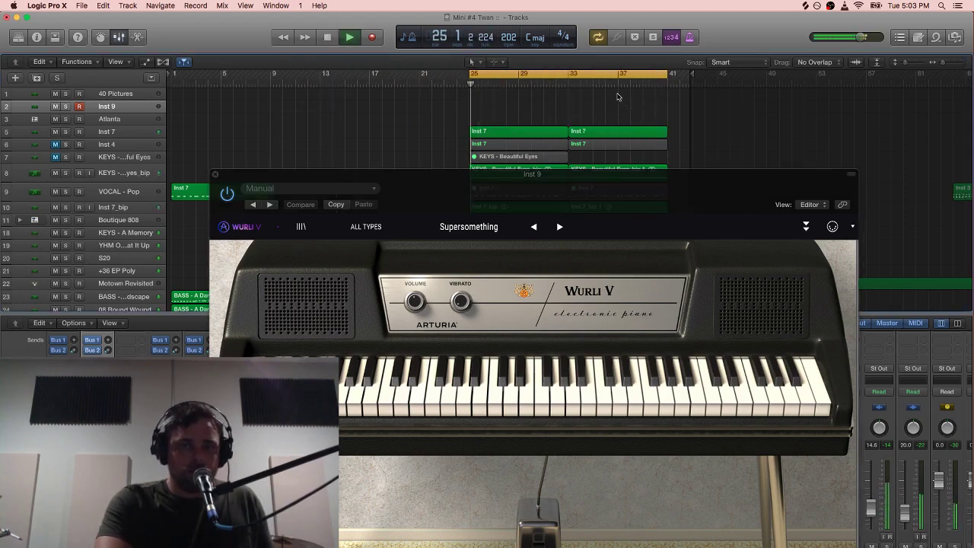
{"action": "left_click", "coordinate": [65, 132]}
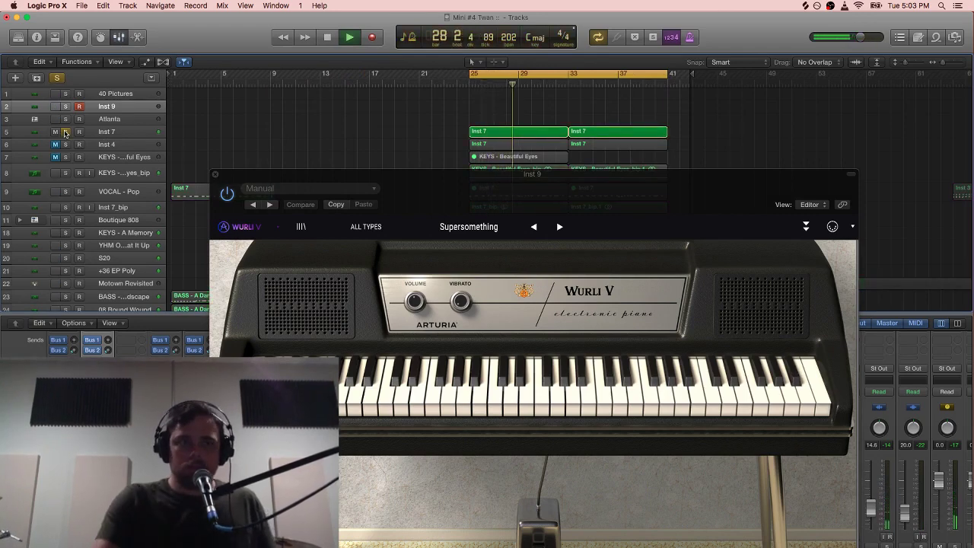
{"action": "key", "text": "space"}
Select the Inst 9 track for live playing and remove the solo from Inst 7
{"action": "left_click", "coordinate": [118, 120]}
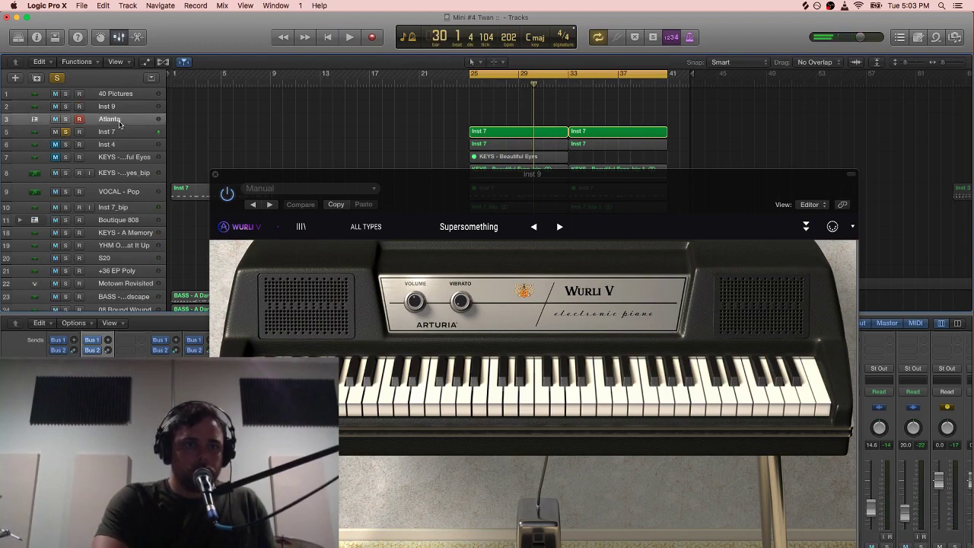
{"action": "left_click", "coordinate": [120, 134]}
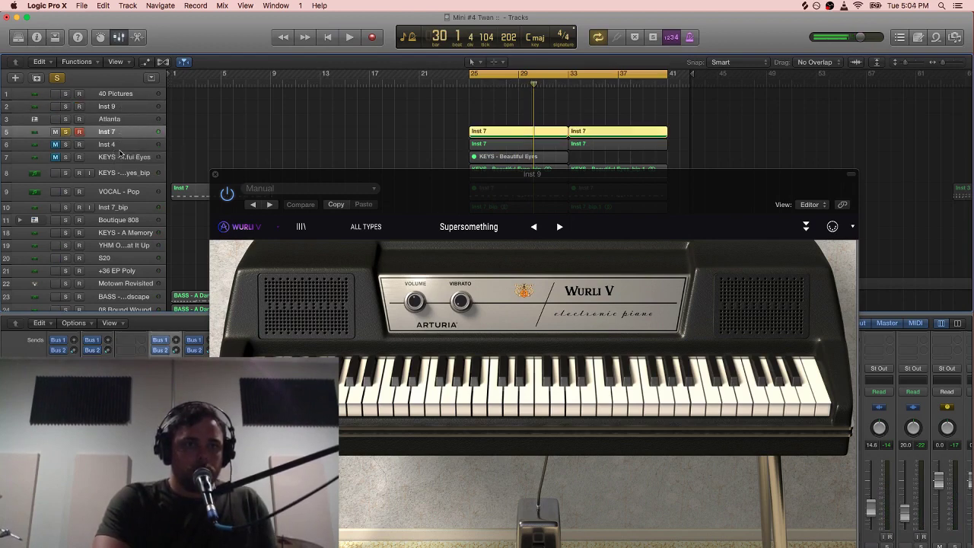
{"action": "left_click", "coordinate": [120, 155]}
{"action": "left_click", "coordinate": [125, 107]}
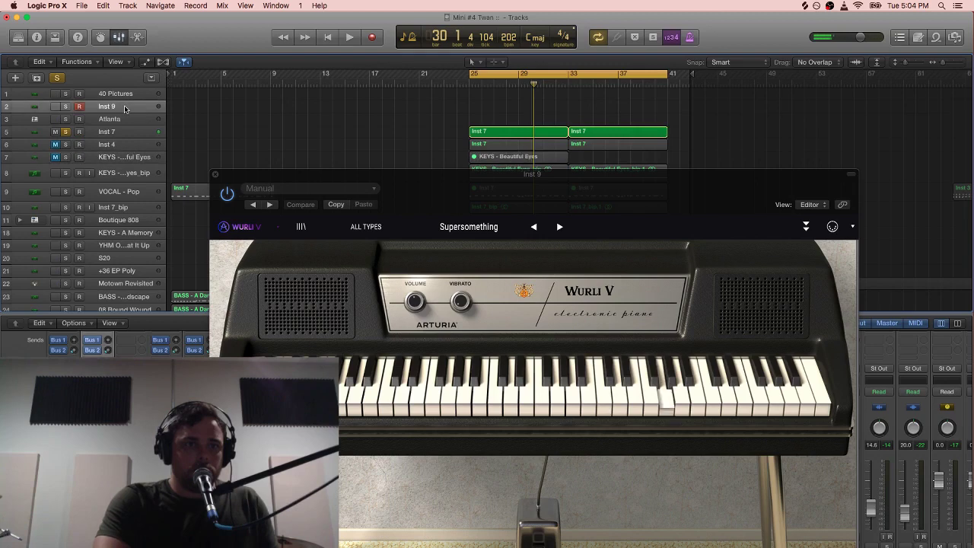
{"action": "left_click", "coordinate": [67, 133]}
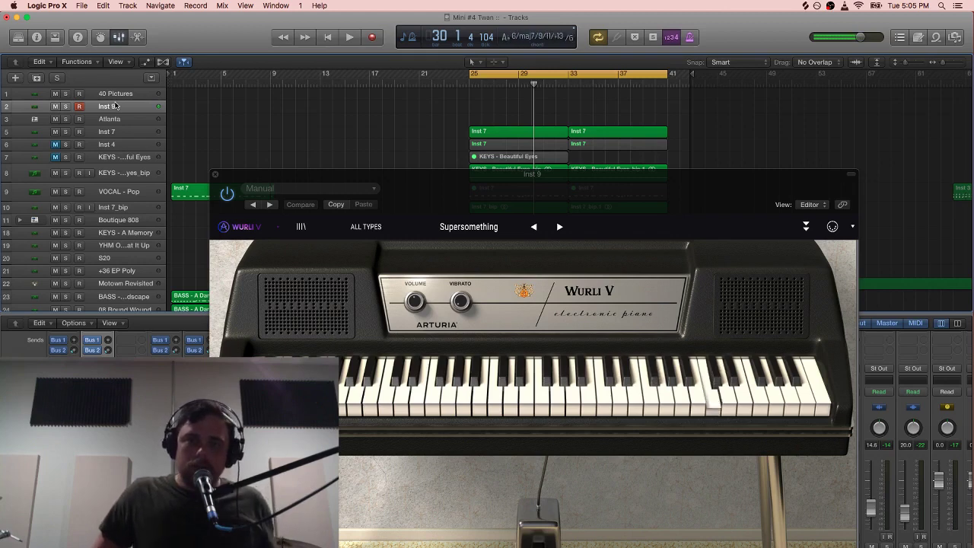
Play the section cycled from bar 25 with all tracks and lower the Wurli V window to uncover the regions
{"action": "key", "text": "space"}
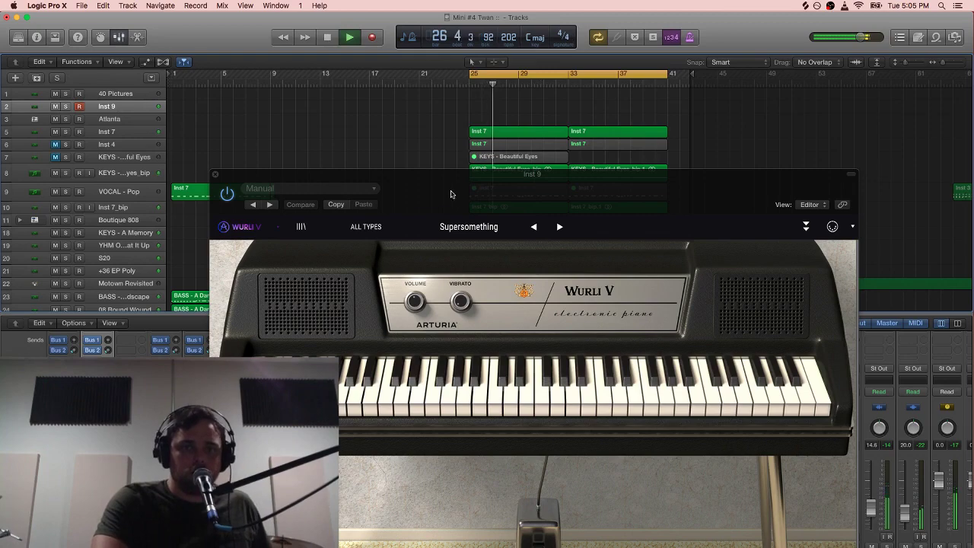
{"action": "left_click_drag", "start_coordinate": [460, 187], "coordinate": [490, 231]}
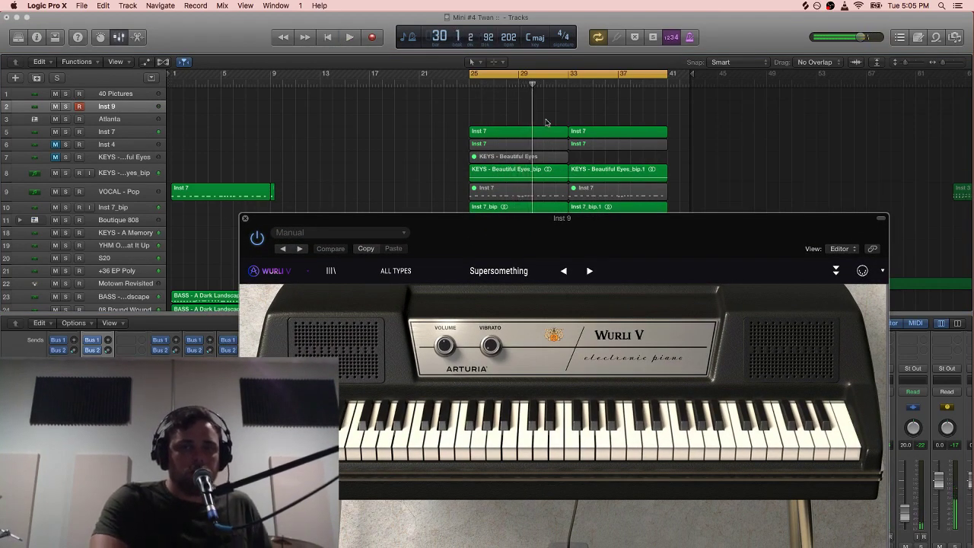
{"action": "key", "text": "space"}
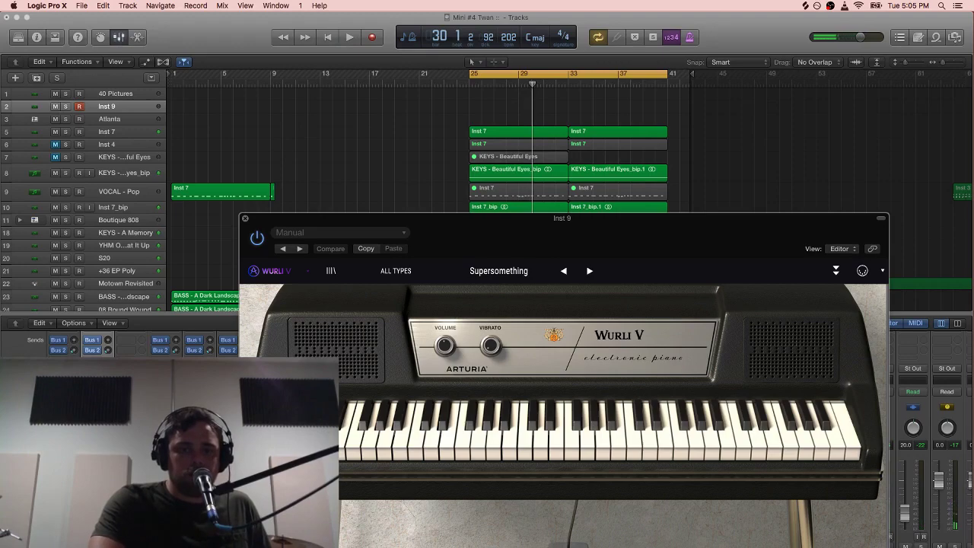
Check the running recording in OBS and return to Logic Pro X
{"action": "key", "text": "super+Tab"}
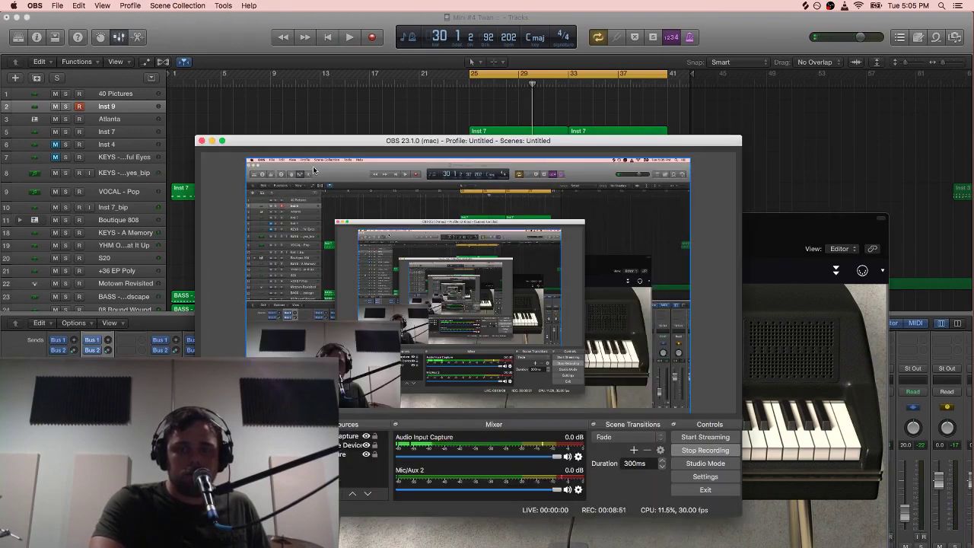
{"action": "left_click", "coordinate": [220, 141]}
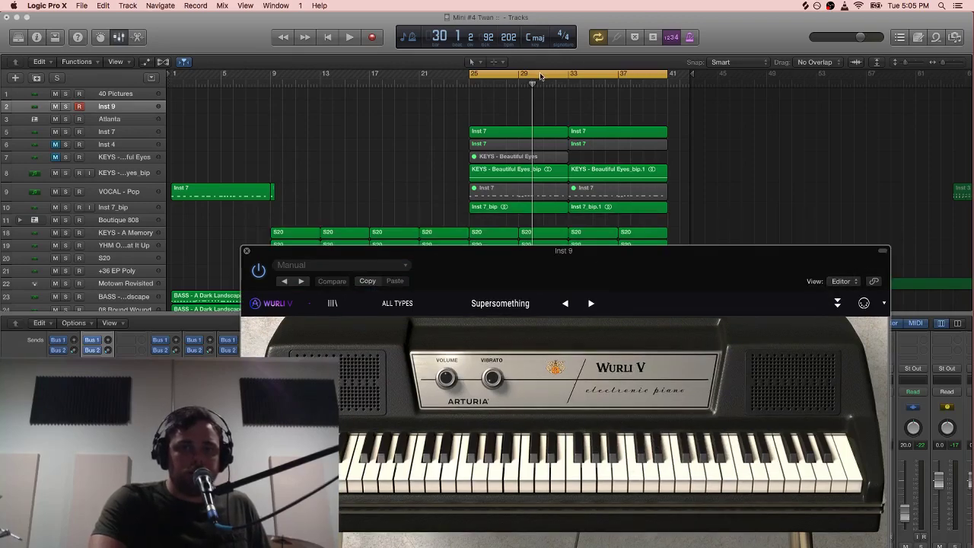
Set the cycle range to run from bar 1 to bar 9 and play that section back
{"action": "left_click_drag", "start_coordinate": [540, 76], "coordinate": [243, 96]}
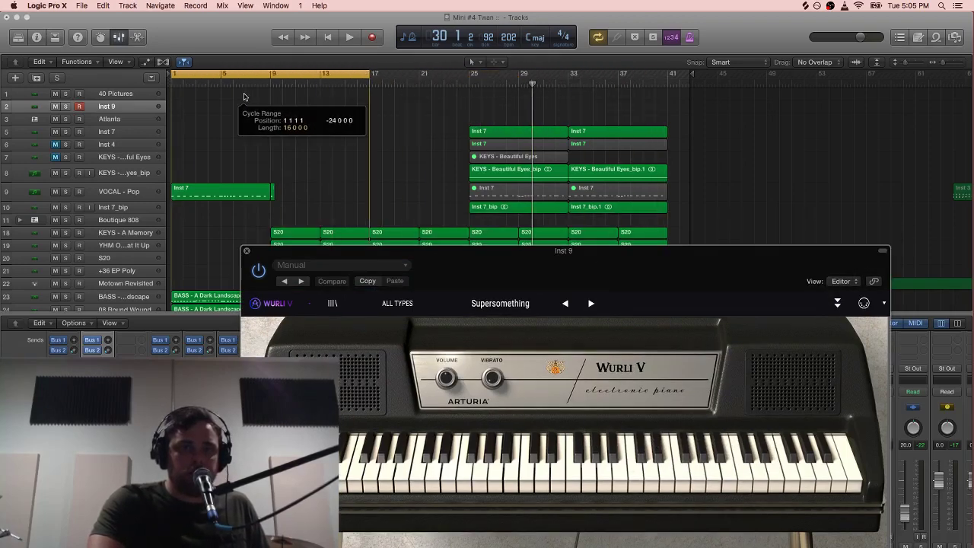
{"action": "scroll", "coordinate": [304, 156], "scroll_direction": "down", "scroll_amount": 5}
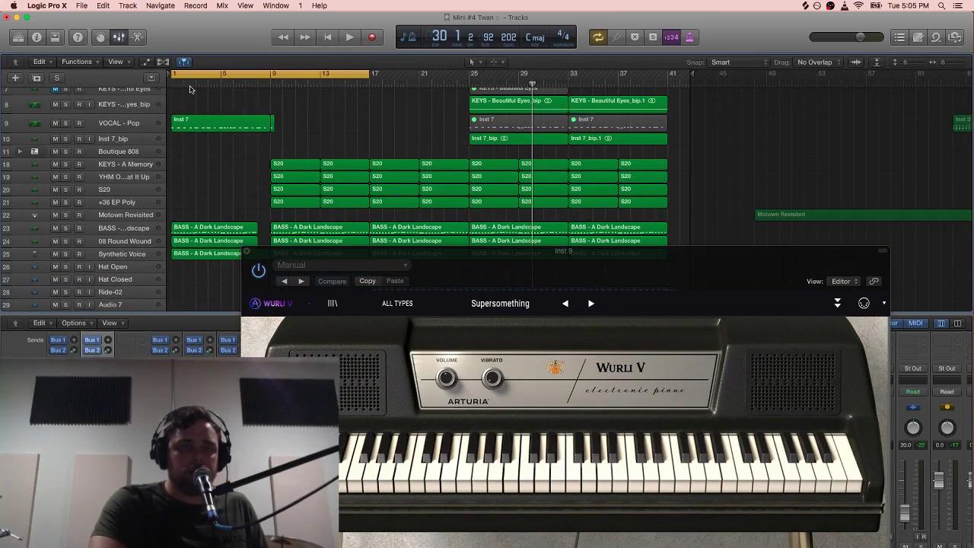
{"action": "left_click_drag", "start_coordinate": [368, 74], "coordinate": [271, 73]}
{"action": "key", "text": "space"}
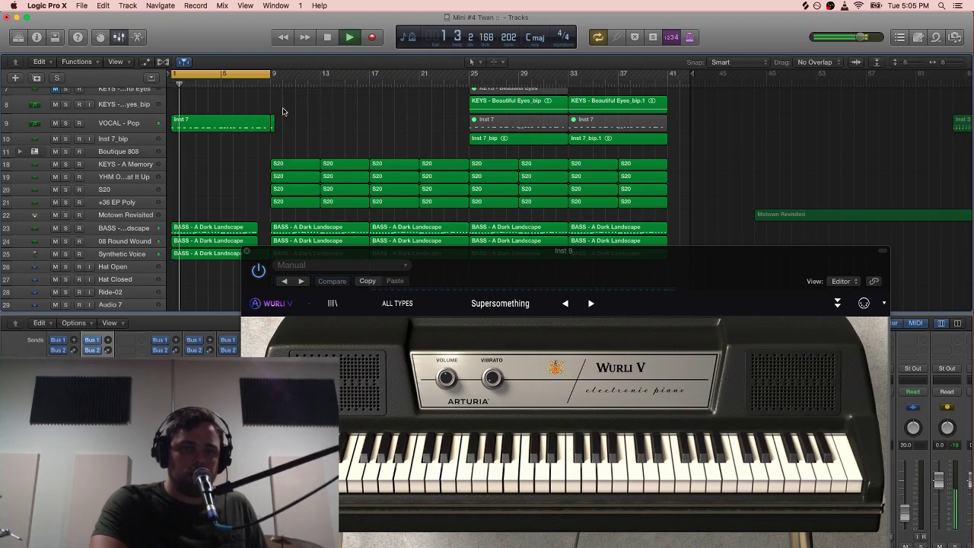
{"action": "key", "text": "space"}
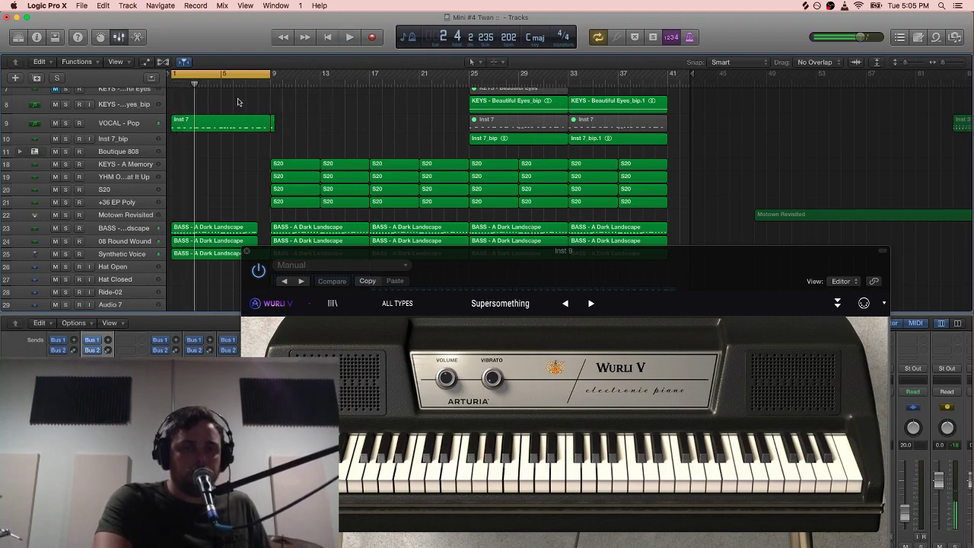
{"action": "key", "text": "space"}
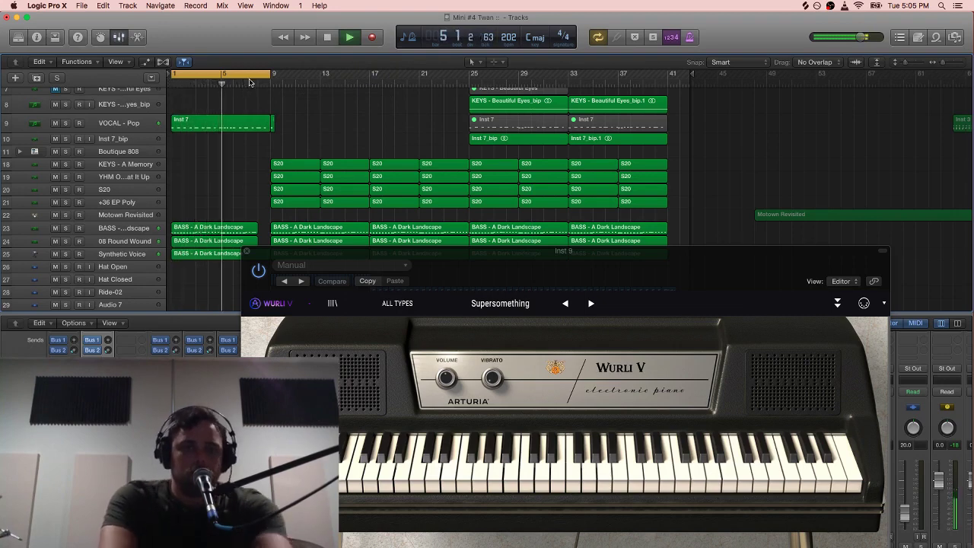
{"action": "key", "text": "space"}
Copy the Inst 7 region at bar 1 on the VOCAL - Pop track to bar 9 of the same track
{"action": "left_click", "coordinate": [238, 129]}
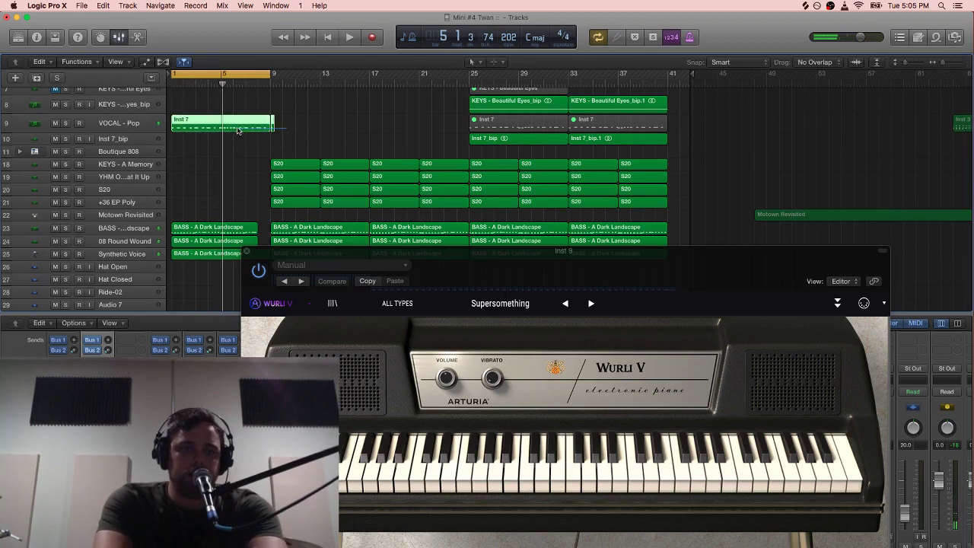
{"action": "left_click_drag", "start_coordinate": [298, 82], "coordinate": [272, 82]}
{"action": "left_click", "coordinate": [112, 126]}
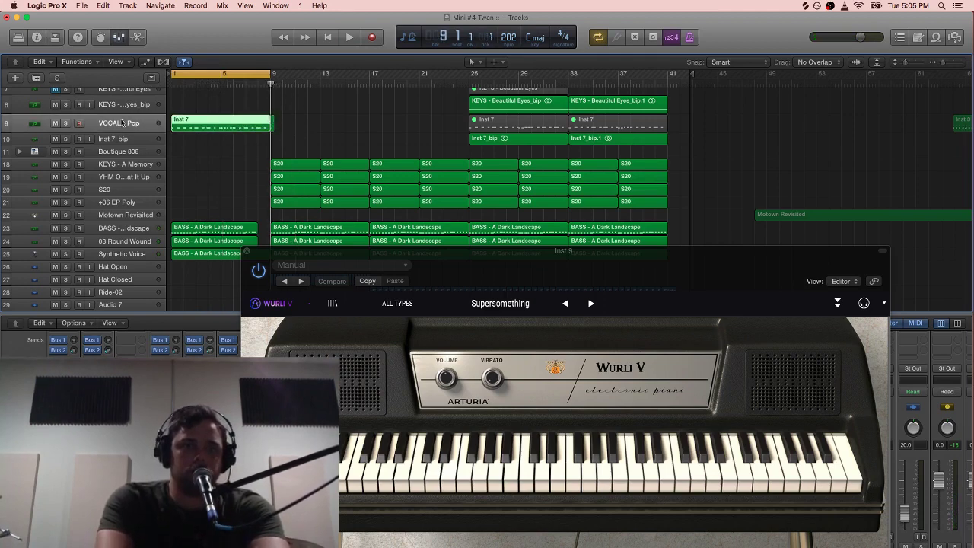
{"action": "key", "text": "super+v"}
Turn off cycling and play the arrangement from bar 5 through the copied Inst 7 region
{"action": "left_click", "coordinate": [225, 74]}
{"action": "left_click_drag", "start_coordinate": [263, 82], "coordinate": [161, 77]}
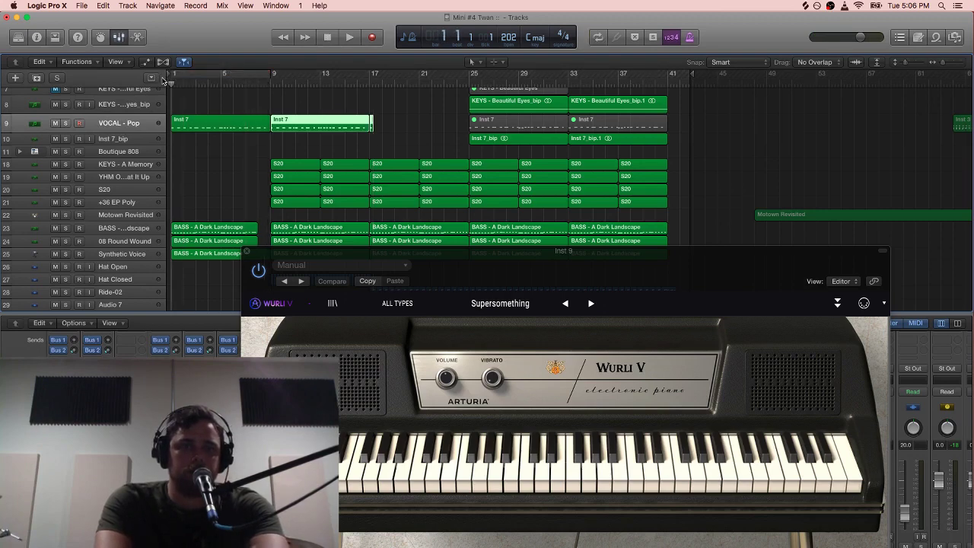
{"action": "left_click", "coordinate": [225, 82]}
{"action": "key", "text": "space"}
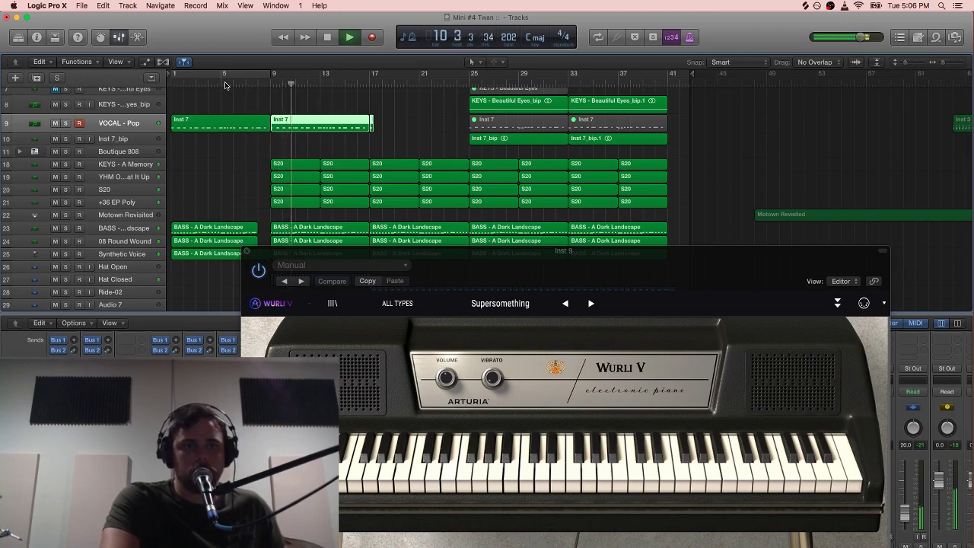
{"action": "left_click", "coordinate": [142, 120]}
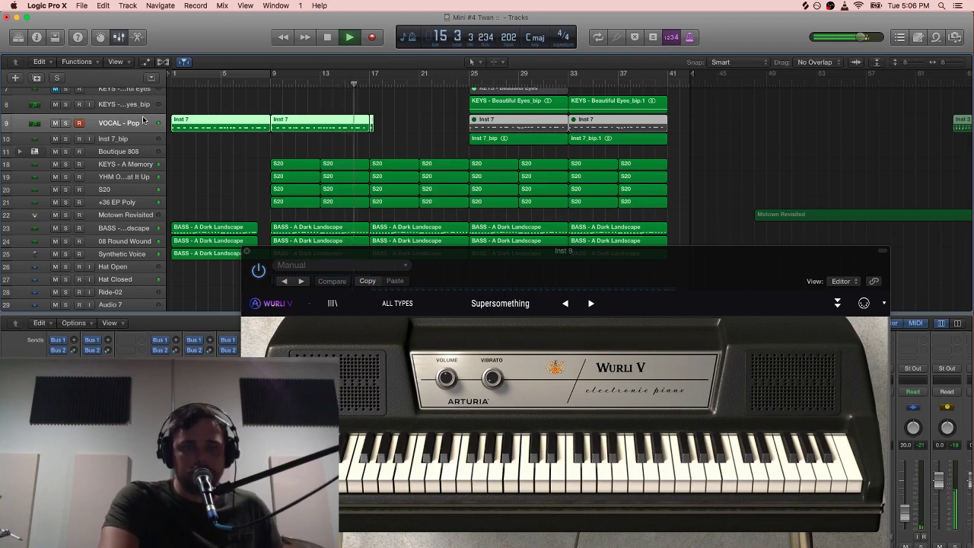
{"action": "key", "text": "space"}
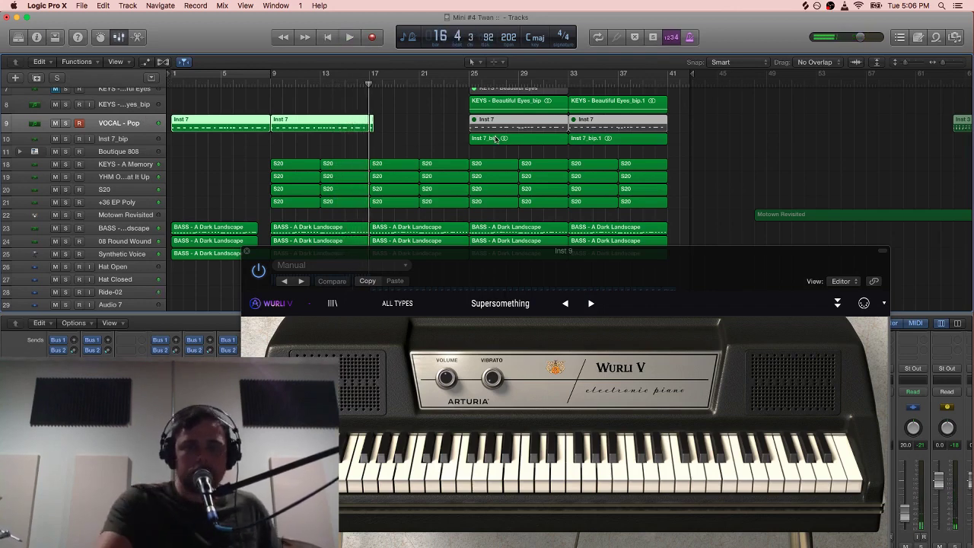
Move the Wurli V window up over the tracks and switch to OBS
{"action": "left_click_drag", "start_coordinate": [561, 272], "coordinate": [506, 102]}
{"action": "key", "text": "super+Tab"}
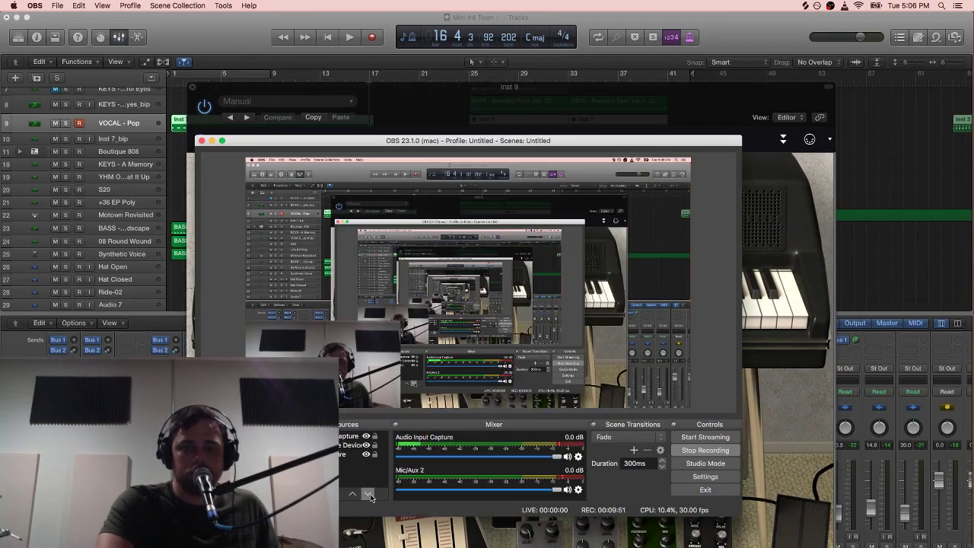
{"action": "left_click", "coordinate": [493, 359]}
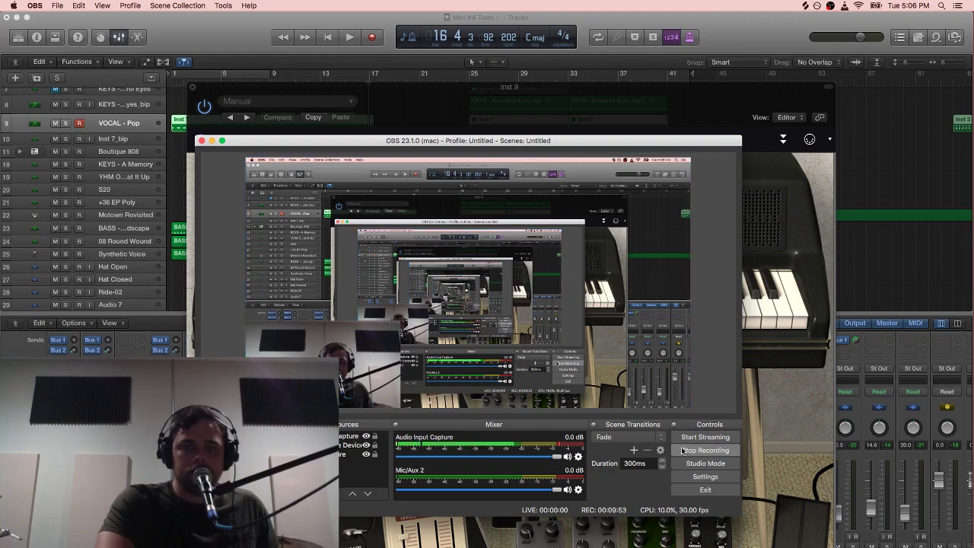